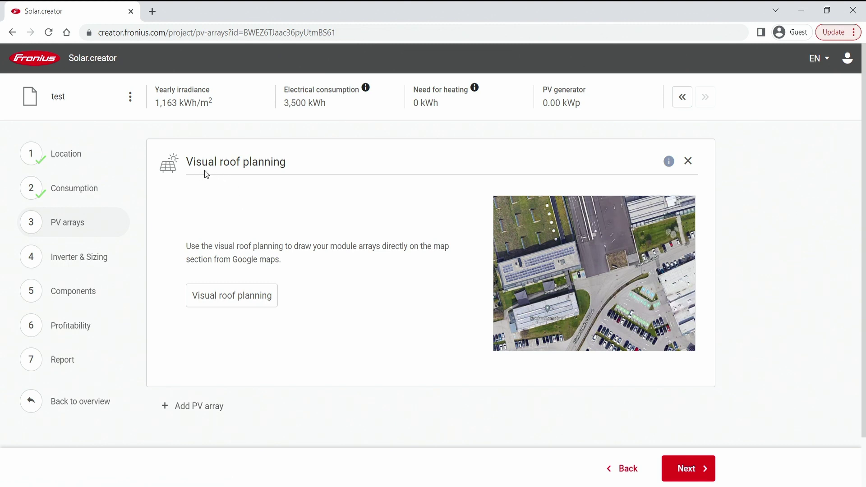
# Step: Add a new PV array and set its module manufacturer to Kioto Photovoltaics
pyautogui.scroll(-2, 259, 178)
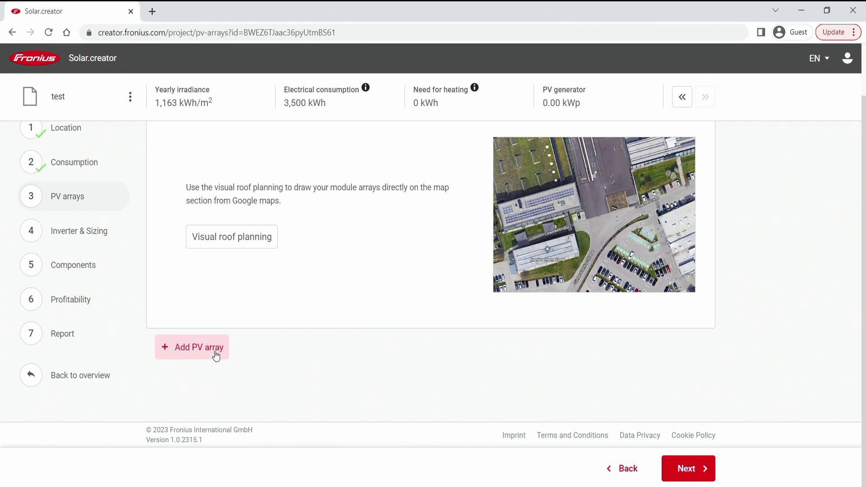
pyautogui.click(195, 353)
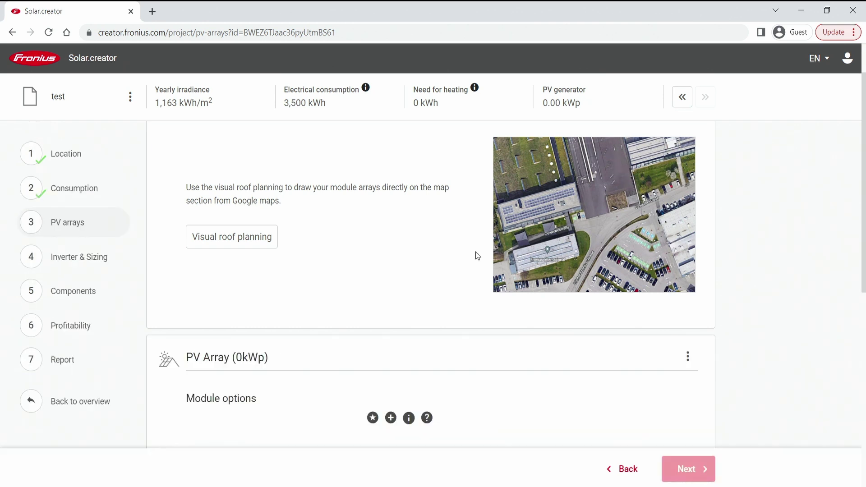
pyautogui.scroll(-4, 361, 293)
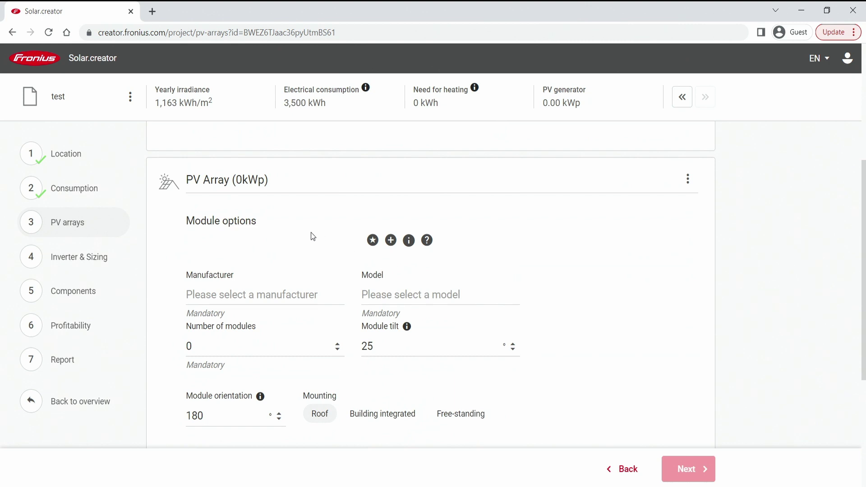
pyautogui.click(229, 297)
pyautogui.click(244, 350)
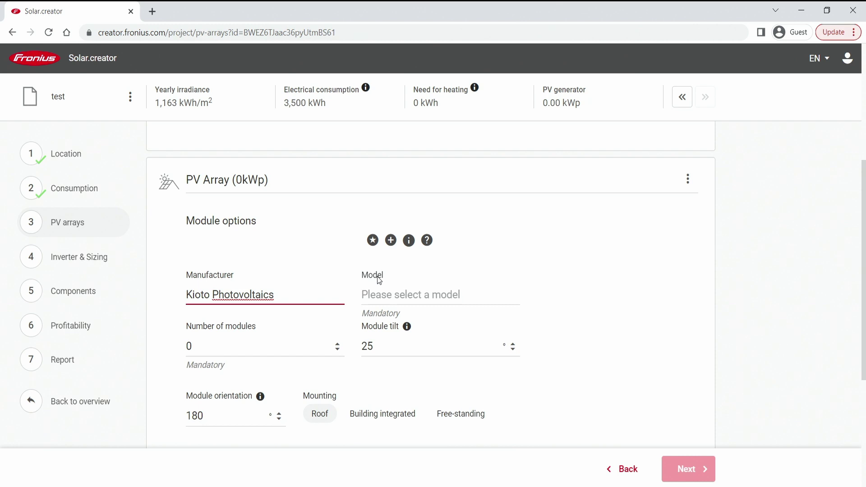
# Step: Select KPV 400 Wp HC black as the array's module model
pyautogui.click(407, 296)
pyautogui.scroll(-5, 422, 371)
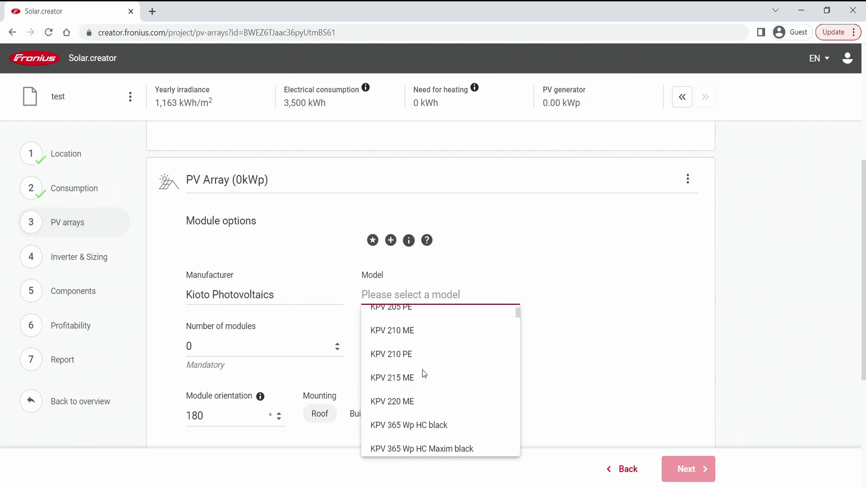
pyautogui.scroll(-1, 423, 375)
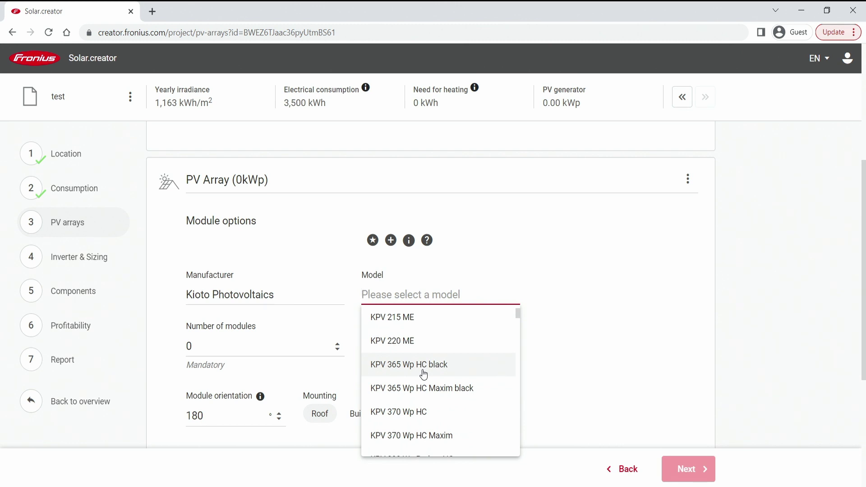
pyautogui.scroll(-1, 423, 374)
pyautogui.write('4')
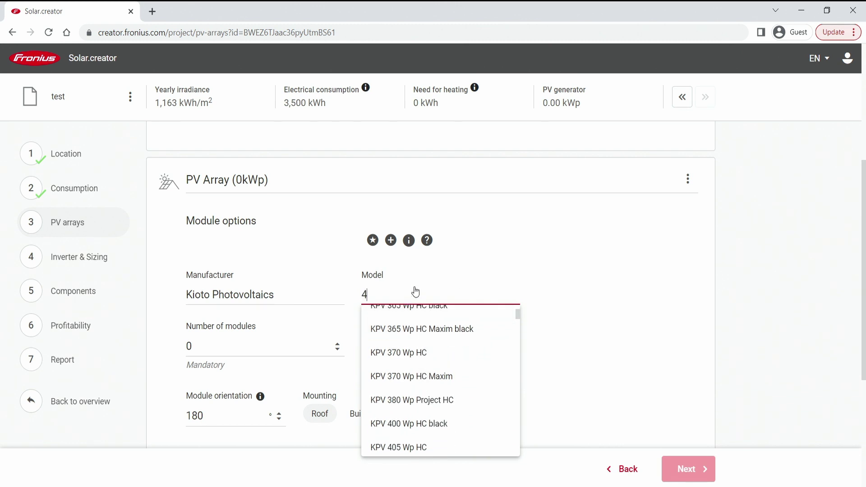
pyautogui.write('00')
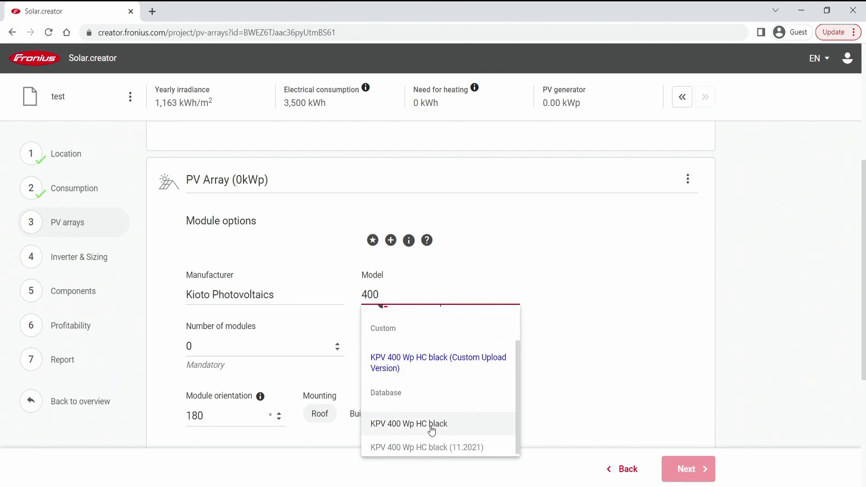
pyautogui.click(431, 430)
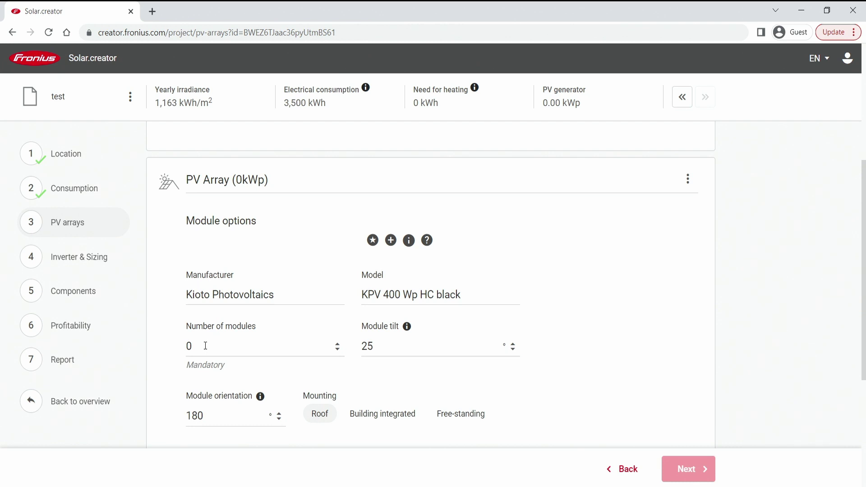
# Step: Set the number of modules to 25, giving a 10 kWp array
pyautogui.moveTo(205, 345); pyautogui.dragTo(188, 346)
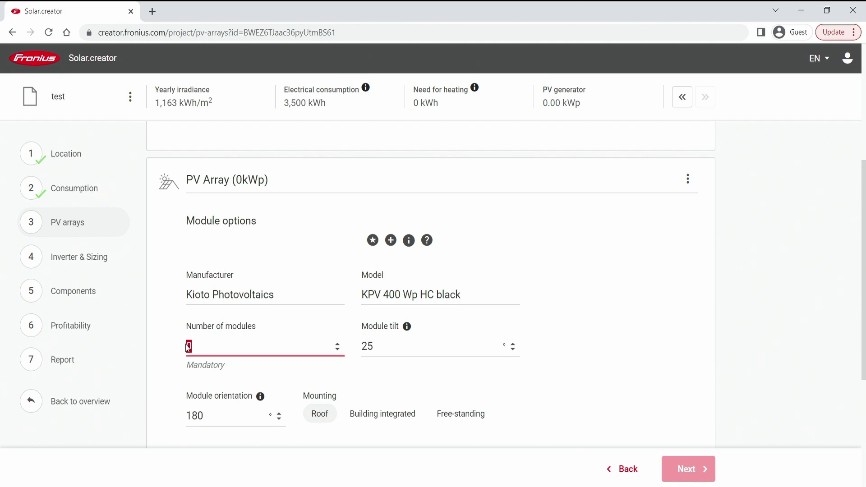
pyautogui.write('25')
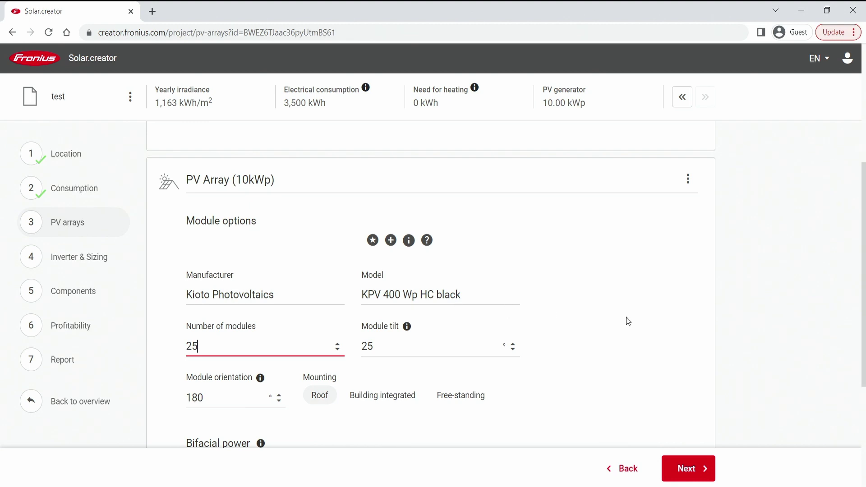
pyautogui.click(517, 262)
pyautogui.moveTo(235, 181); pyautogui.dragTo(272, 180)
pyautogui.click(636, 354)
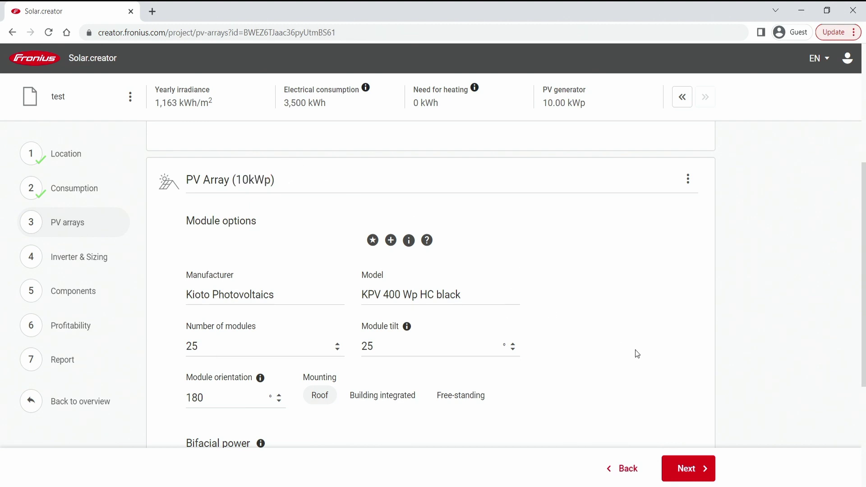
# Step: Change the module tilt from 25° to 30°
pyautogui.scroll(-1, 635, 352)
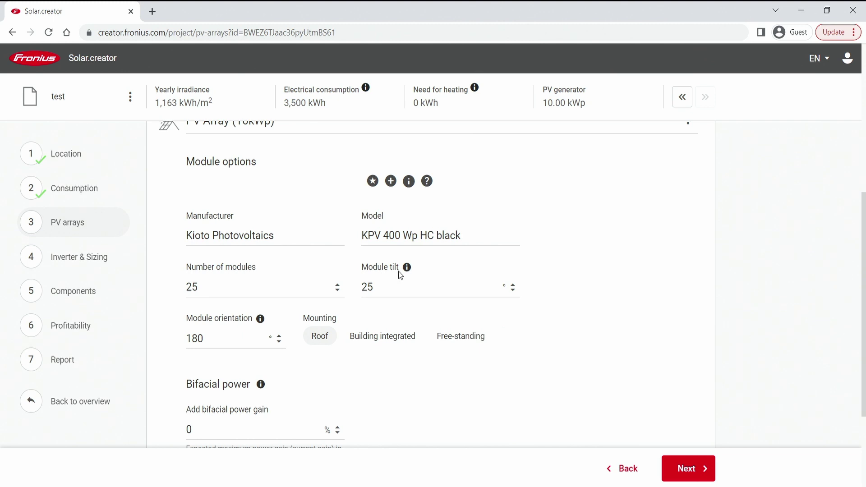
pyautogui.moveTo(406, 269)
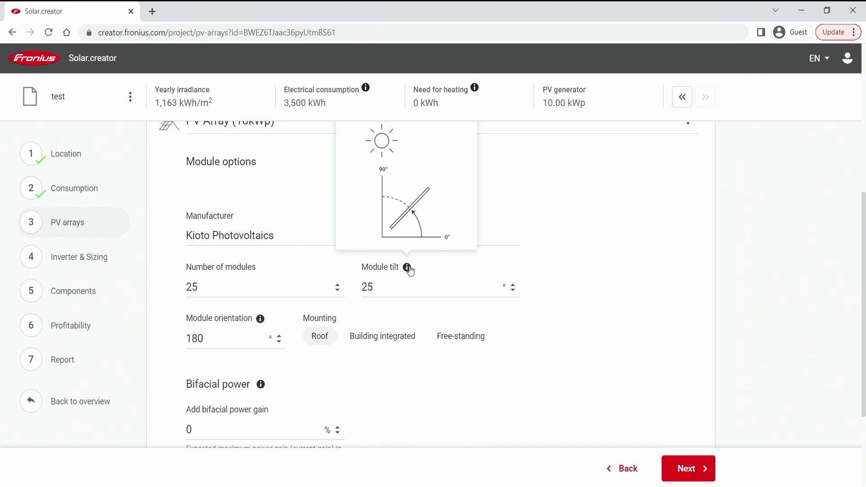
pyautogui.doubleClick(368, 287)
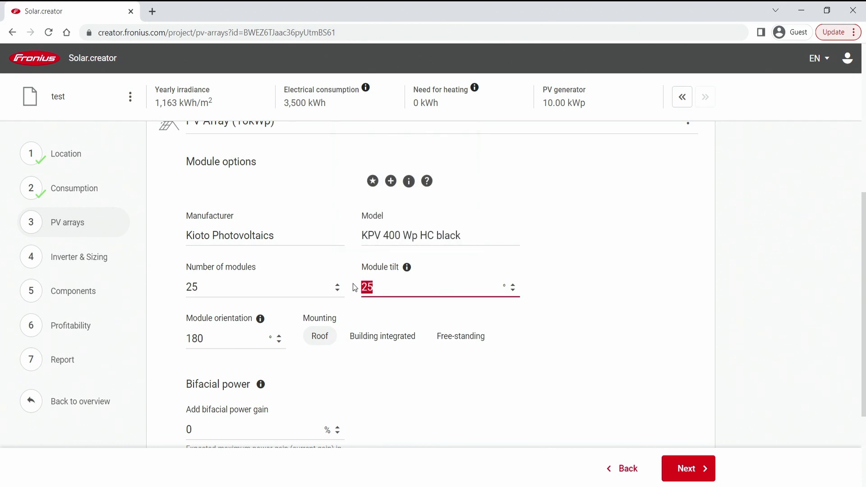
pyautogui.write('30')
pyautogui.click(611, 295)
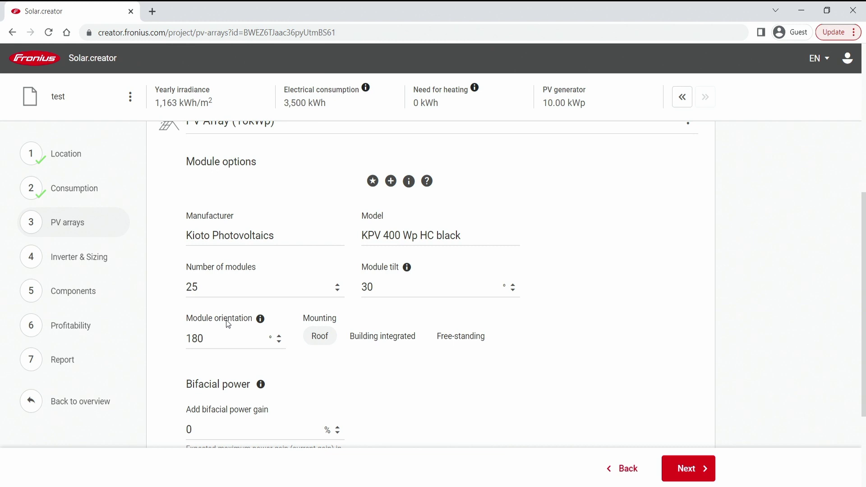
pyautogui.moveTo(261, 321)
pyautogui.scroll(-3, 373, 367)
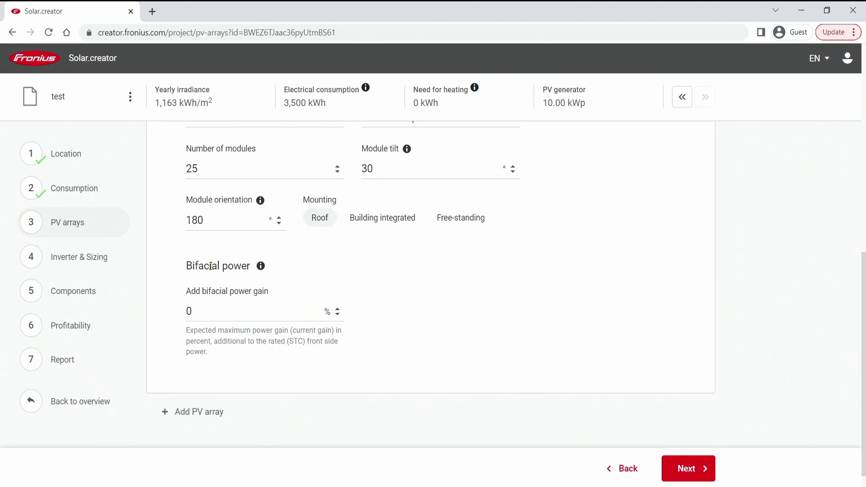
pyautogui.moveTo(259, 269)
pyautogui.click(223, 419)
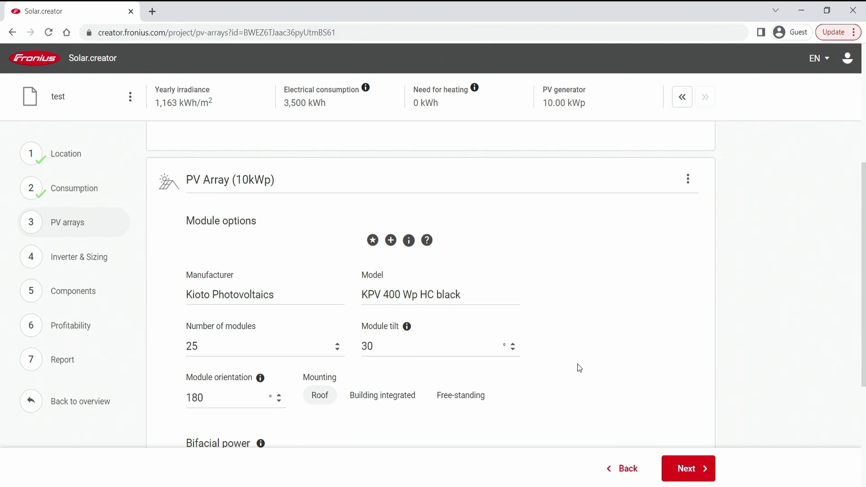
pyautogui.click(689, 182)
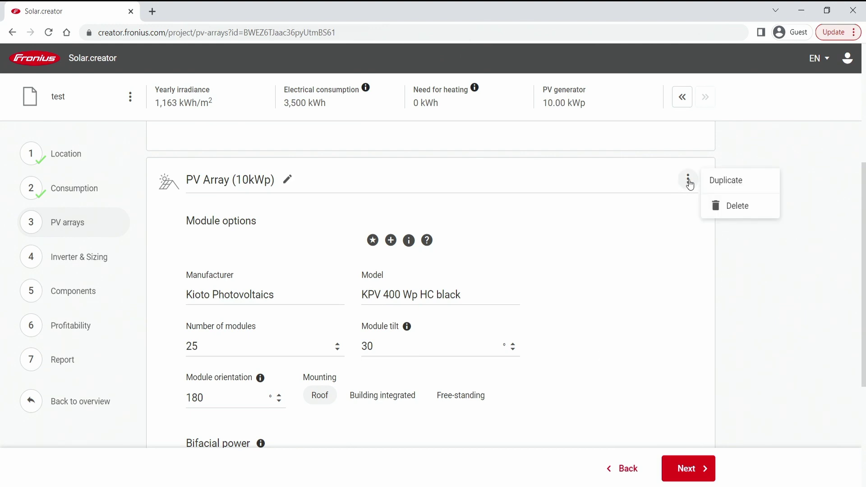
pyautogui.click(725, 181)
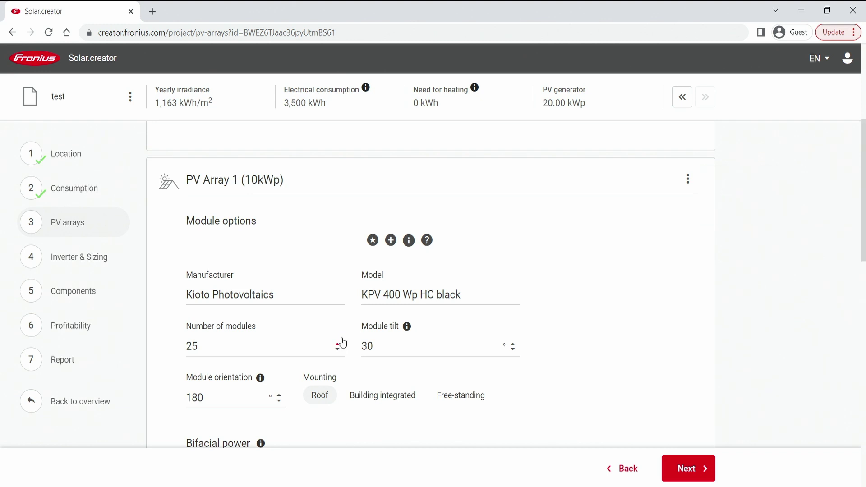
pyautogui.scroll(-2, 339, 344)
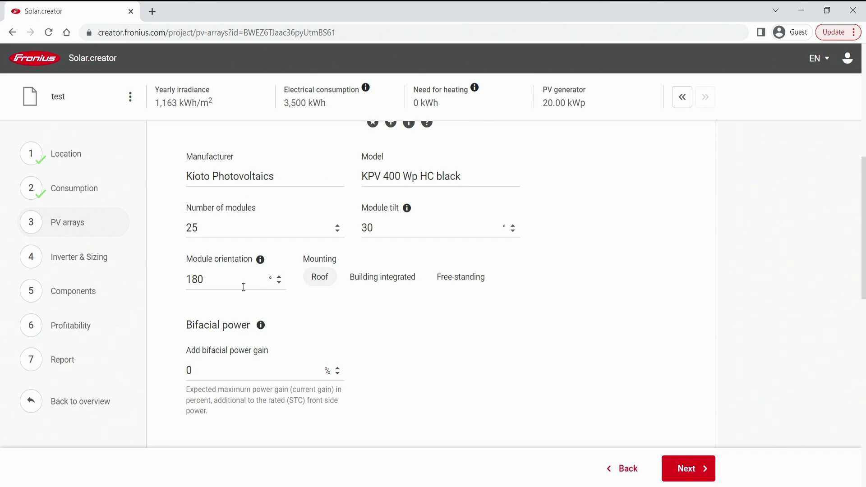
pyautogui.scroll(-2, 391, 320)
pyautogui.scroll(-3, 391, 319)
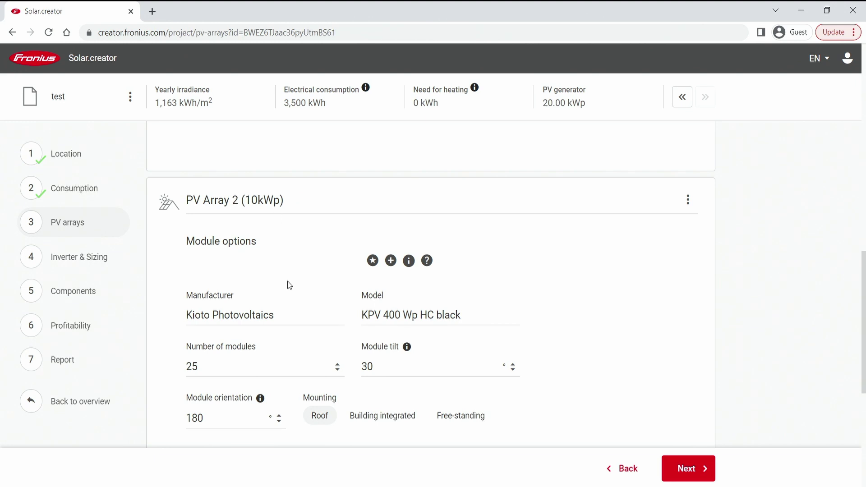
pyautogui.scroll(-1, 288, 282)
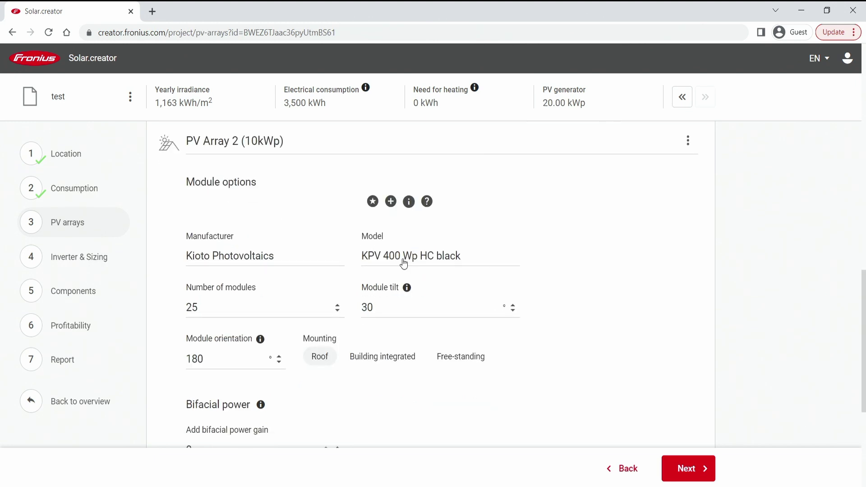
# Step: Change PV Array 2's number of modules from 25 to 10
pyautogui.click(222, 309)
pyautogui.moveTo(223, 310); pyautogui.dragTo(176, 331)
pyautogui.write('10')
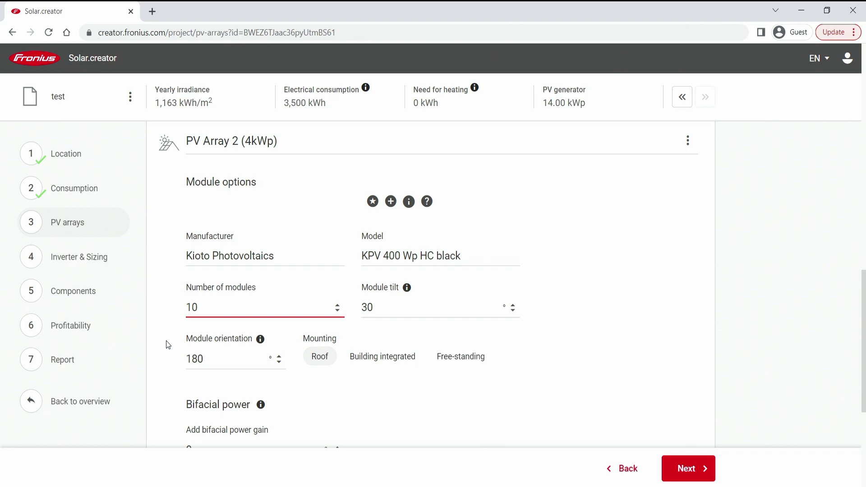
pyautogui.click(166, 339)
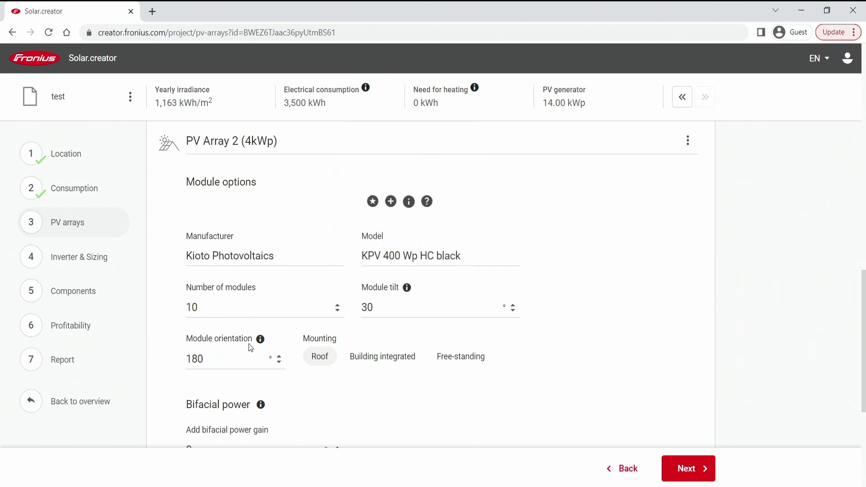
# Step: Set PV Array 2's module orientation to 90° instead of 180°
pyautogui.moveTo(261, 342)
pyautogui.moveTo(212, 360); pyautogui.dragTo(176, 358)
pyautogui.write('90')
pyautogui.click(172, 344)
# Step: Rename PV Array 1 to South
pyautogui.scroll(8, 172, 341)
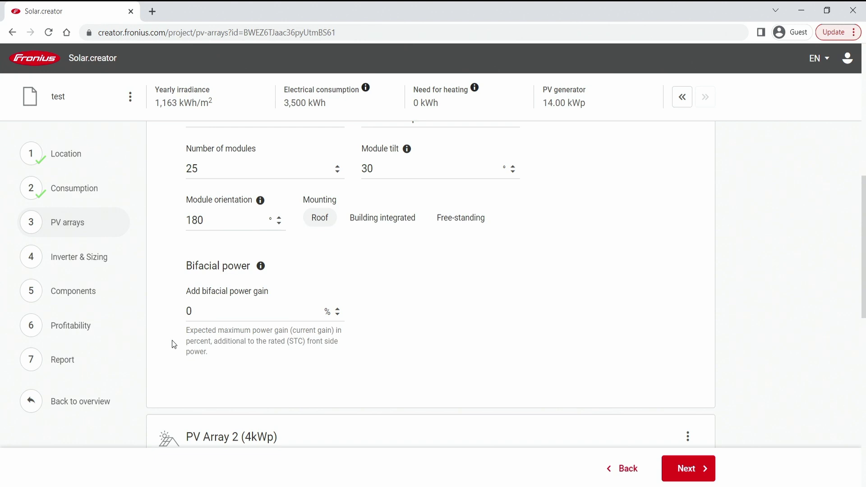
pyautogui.scroll(1, 171, 340)
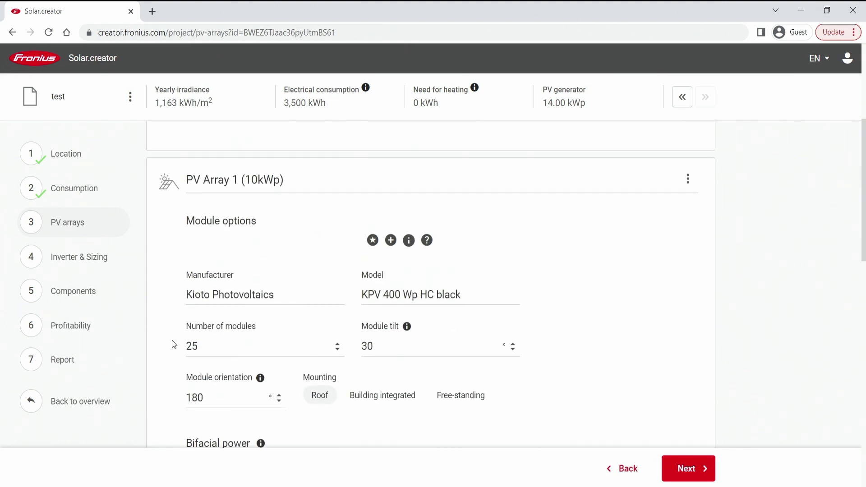
pyautogui.moveTo(219, 183)
pyautogui.click(296, 179)
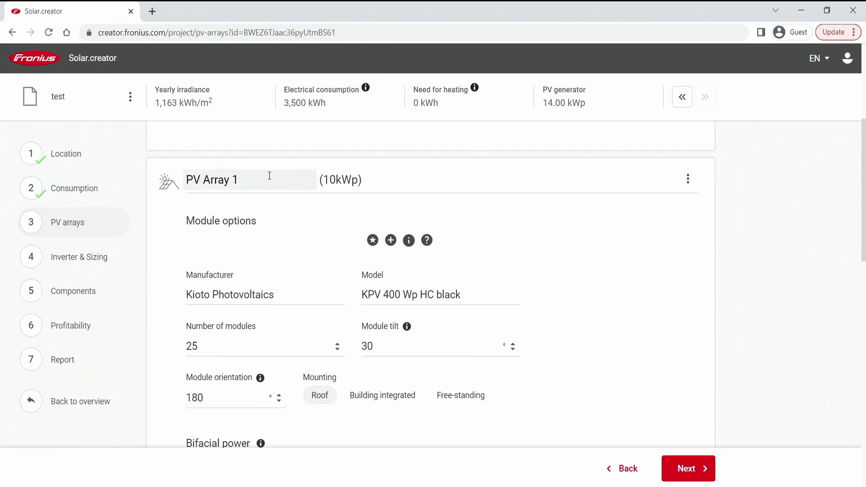
pyautogui.moveTo(269, 175); pyautogui.dragTo(201, 195)
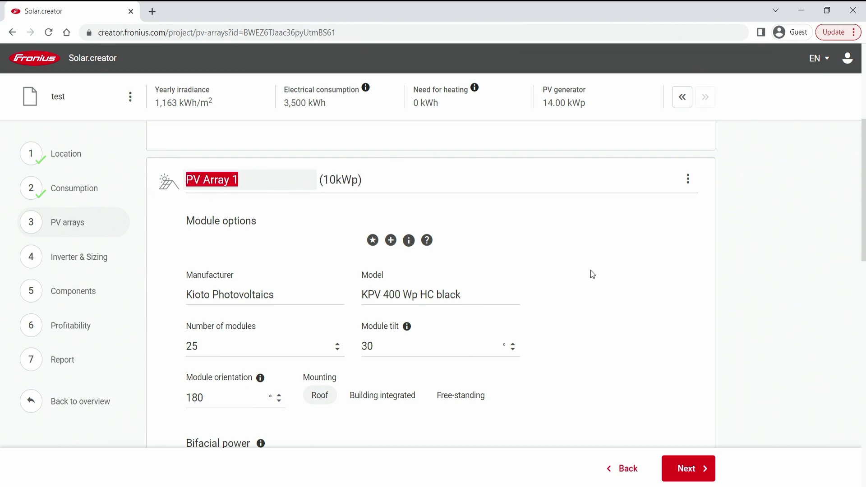
pyautogui.write('South')
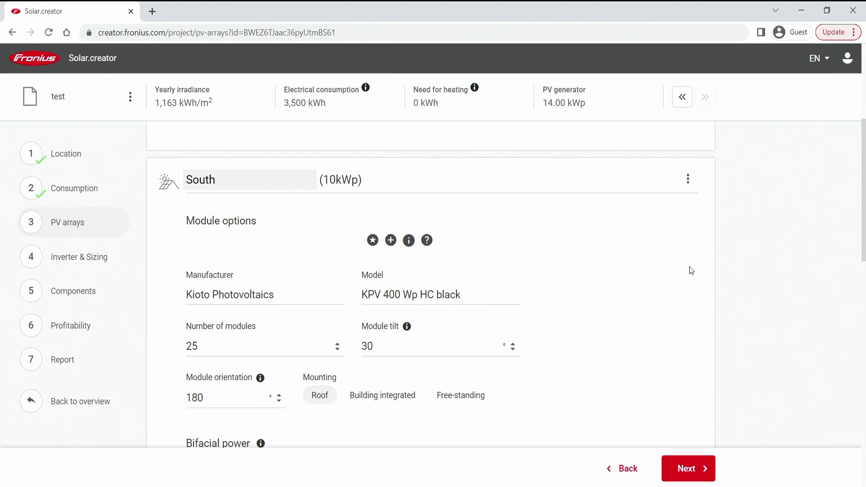
pyautogui.press('Return')
# Step: Rename PV Array 2 to East
pyautogui.scroll(-5, 451, 332)
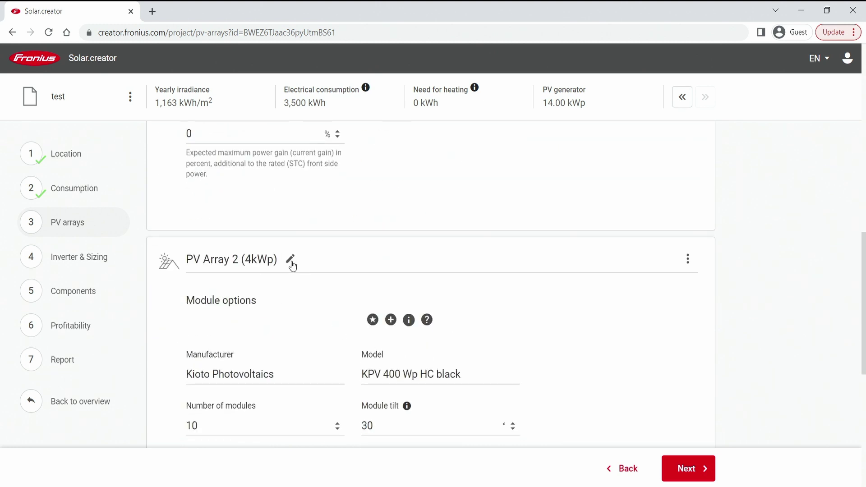
pyautogui.click(290, 261)
pyautogui.moveTo(241, 261); pyautogui.dragTo(161, 261)
pyautogui.write('East')
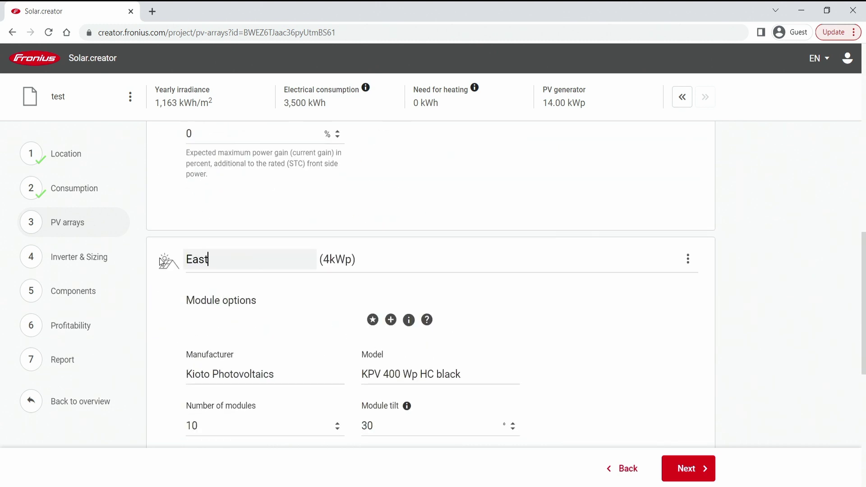
pyautogui.press('Return')
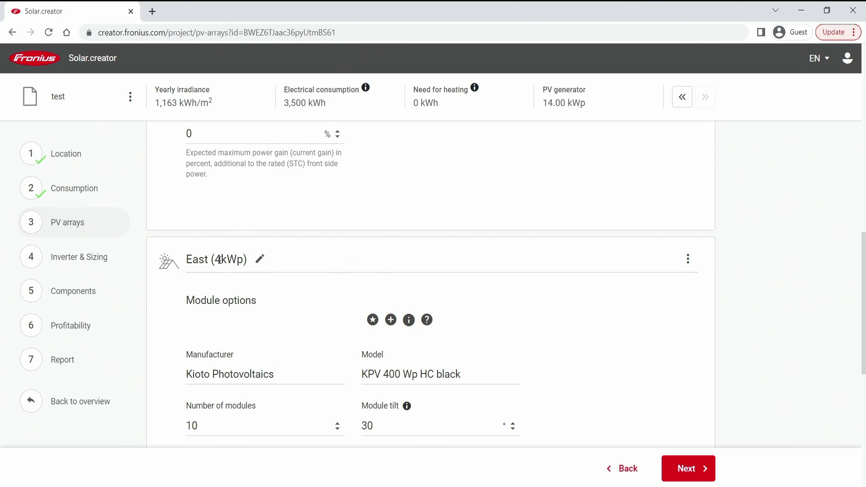
# Step: Check that the PV generator total reads 14.00 kWp
pyautogui.scroll(8, 245, 281)
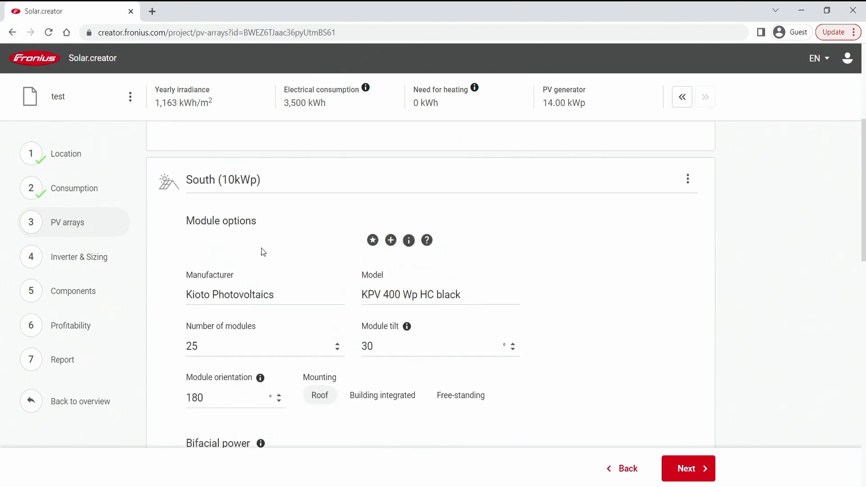
pyautogui.scroll(-7, 263, 251)
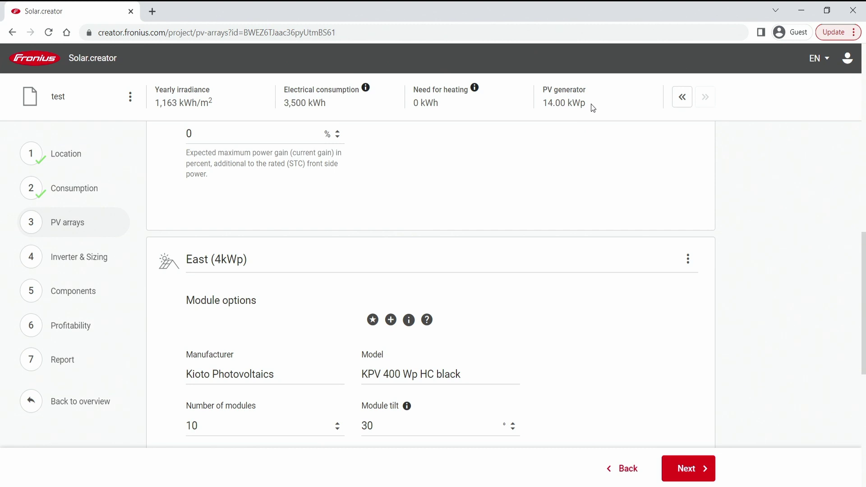
pyautogui.moveTo(590, 103); pyautogui.dragTo(541, 103)
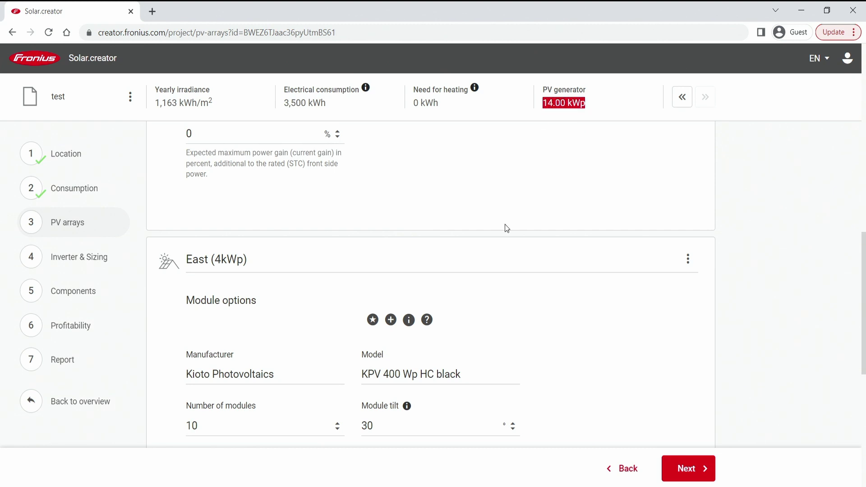
pyautogui.click(537, 312)
pyautogui.scroll(-8, 537, 312)
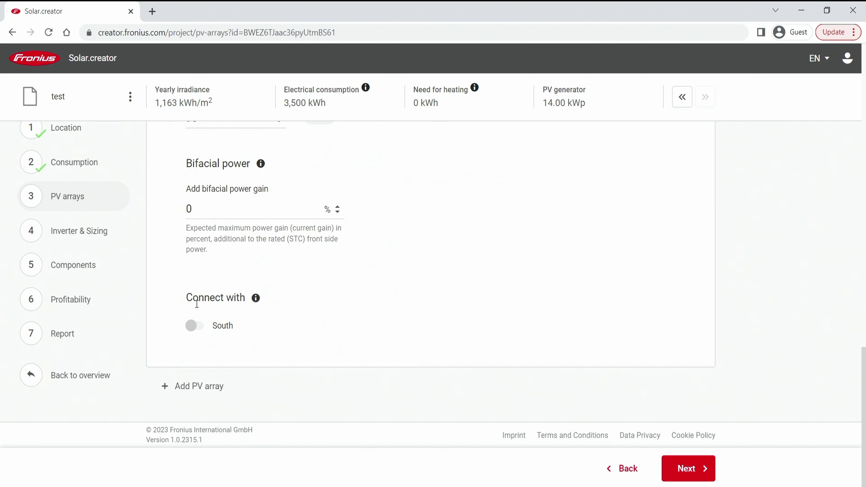
pyautogui.moveTo(256, 301)
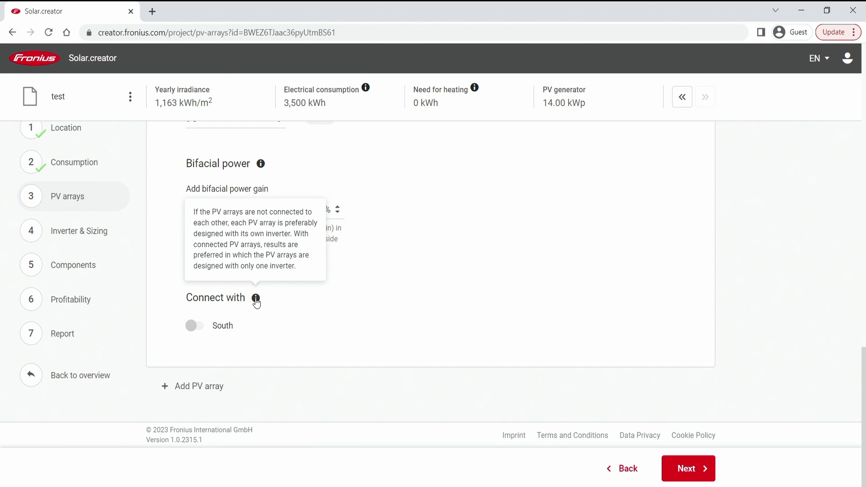
pyautogui.click(194, 330)
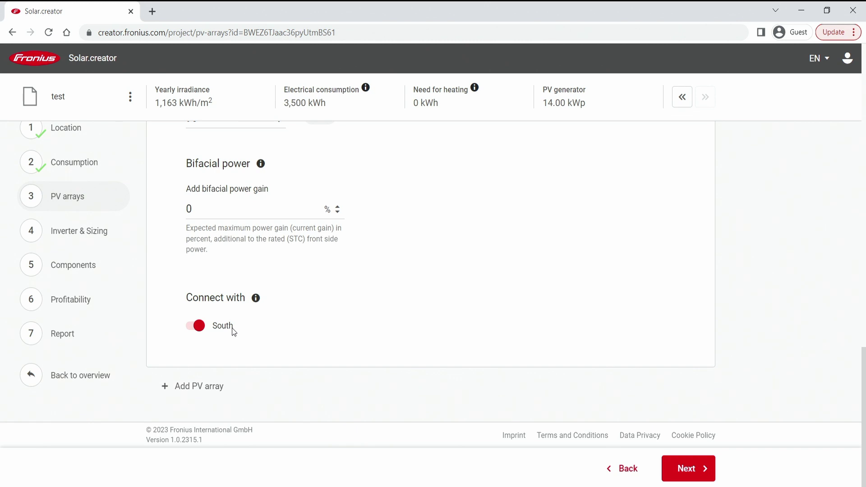
pyautogui.click(199, 326)
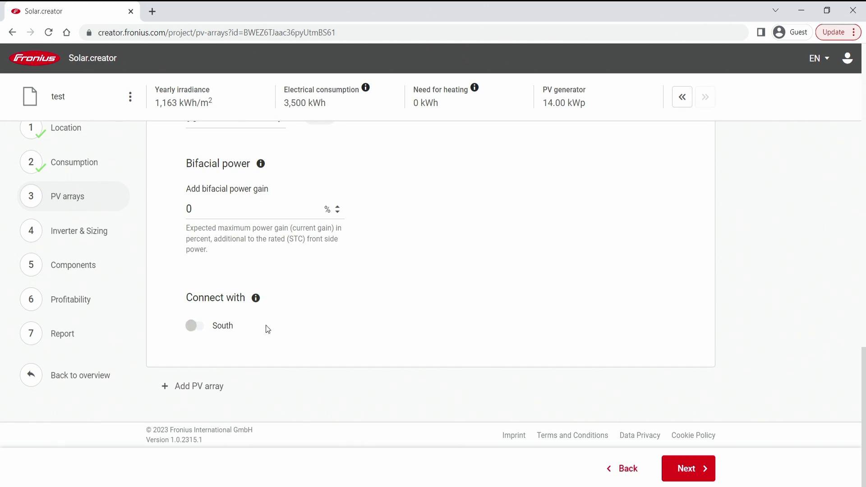